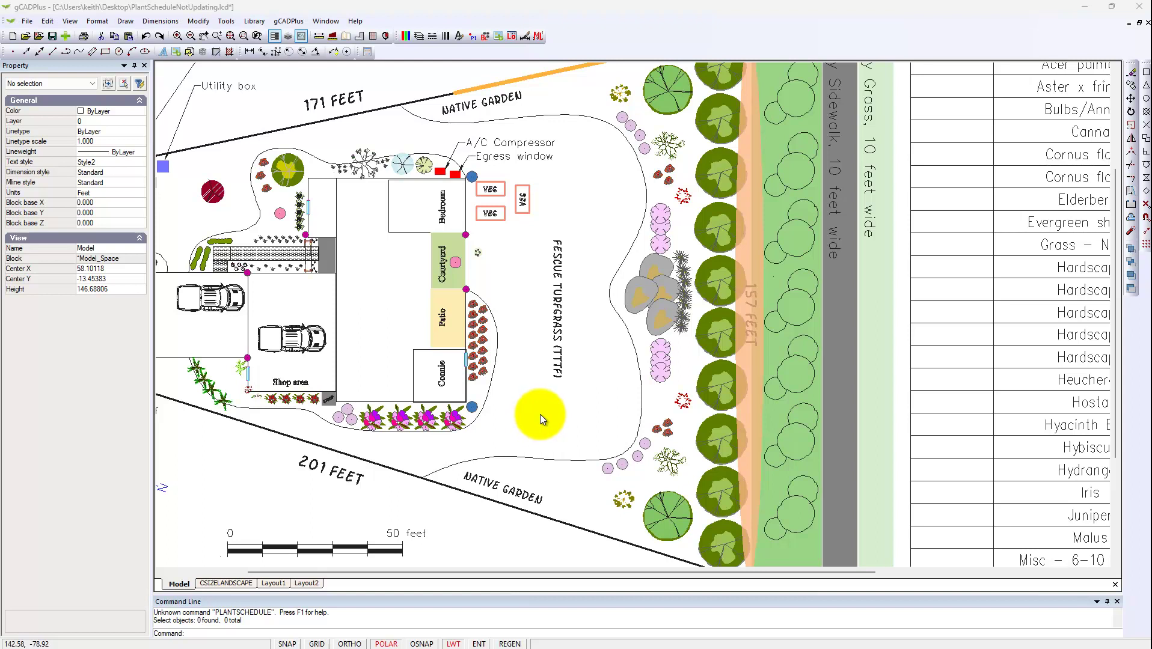
# Step: Zoom out, pan and zoom back in to frame the site plan beside its plant schedule
pyautogui.scroll(-2, 541, 409)
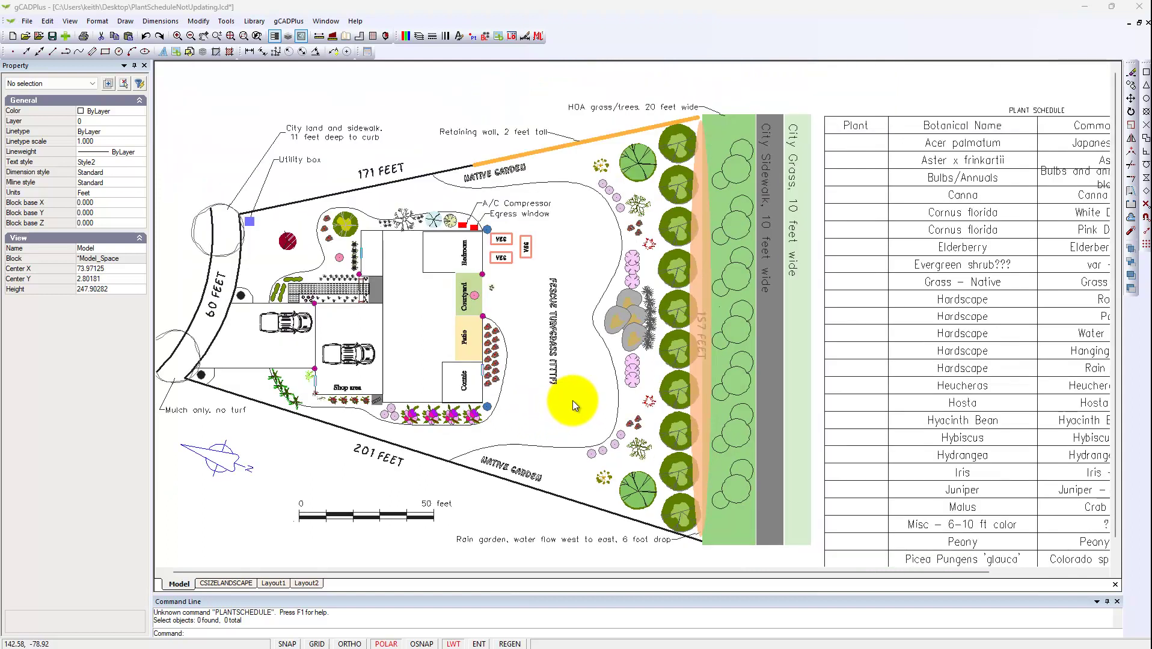
pyautogui.scroll(-2, 595, 401)
pyautogui.moveTo(695, 401); pyautogui.dragTo(609, 386, button='middle')
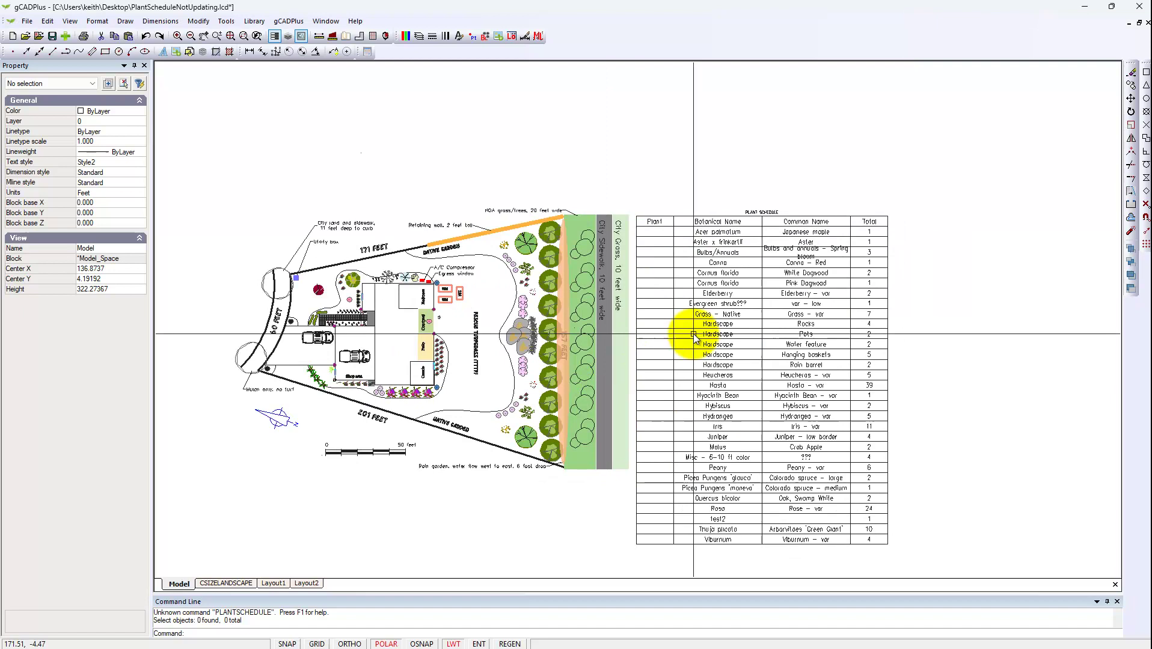
pyautogui.scroll(1, 764, 329)
pyautogui.scroll(1, 739, 278)
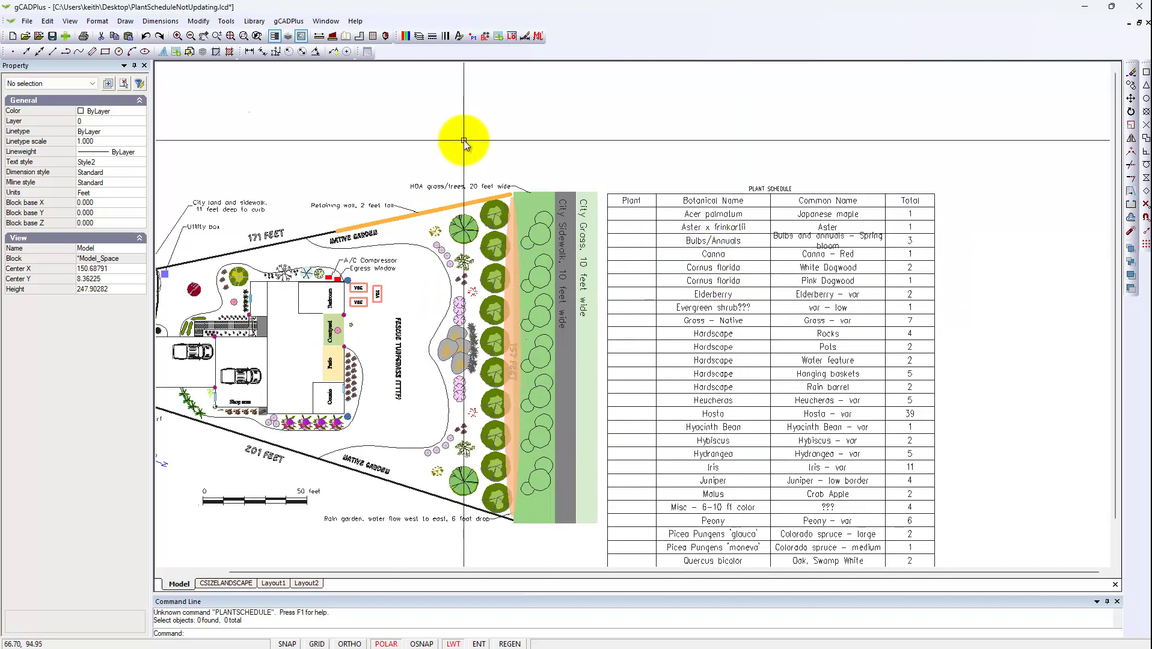
pyautogui.click(288, 21)
pyautogui.moveTo(327, 34)
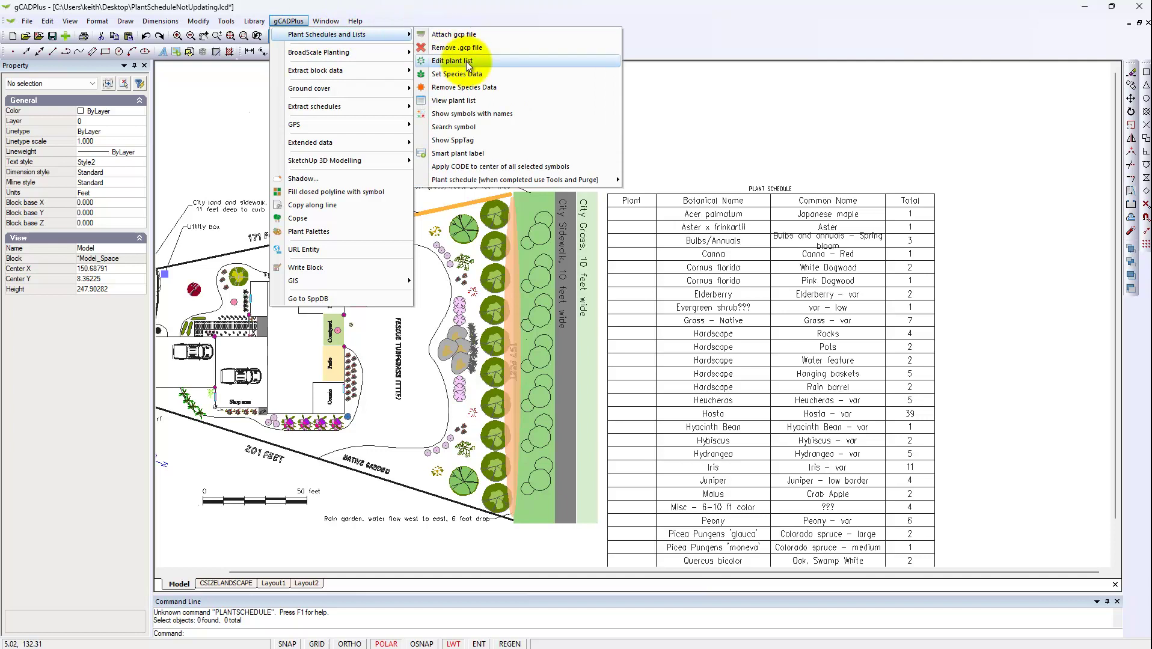
pyautogui.click(486, 114)
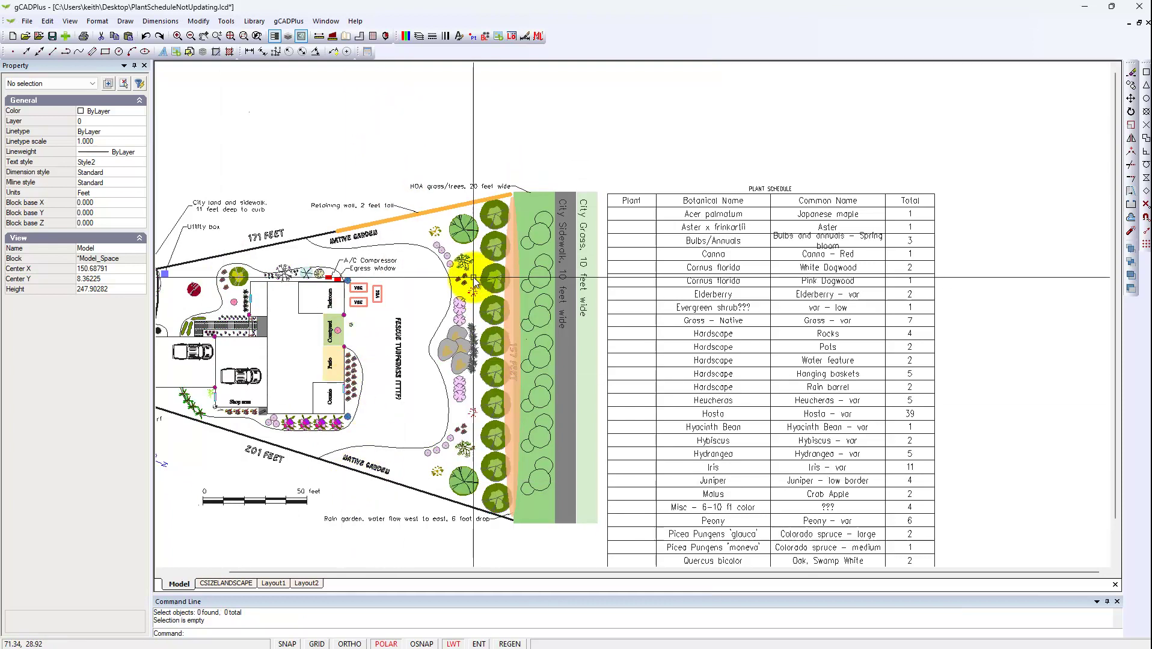
pyautogui.click(464, 240)
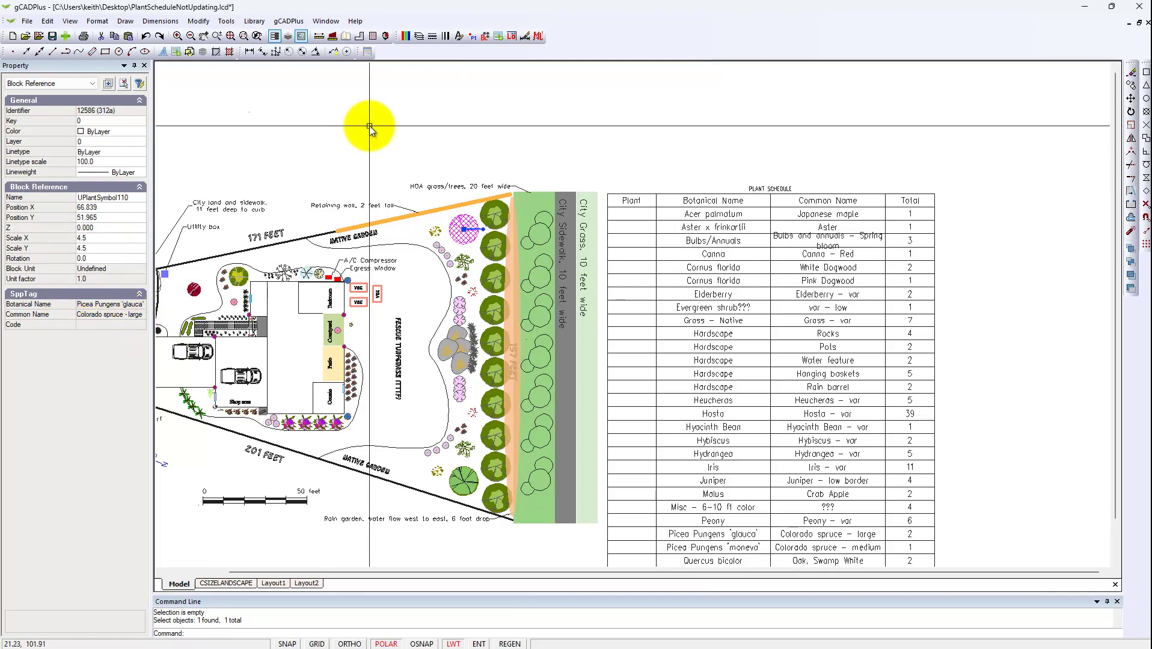
pyautogui.press('Escape')
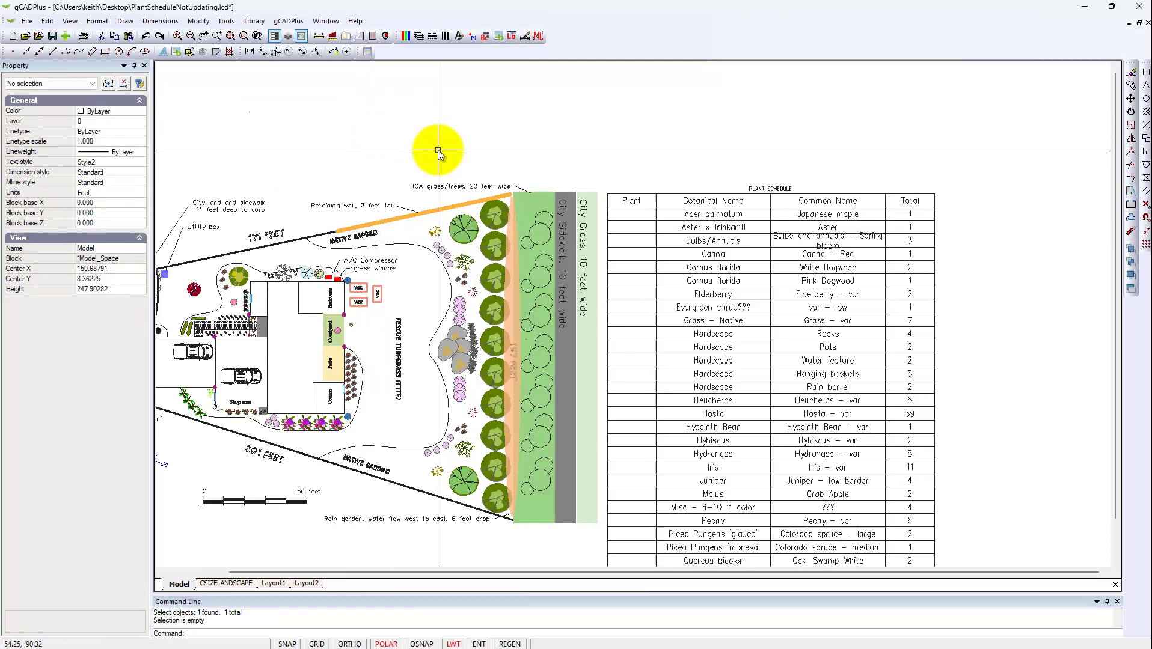
pyautogui.scroll(-1, 728, 445)
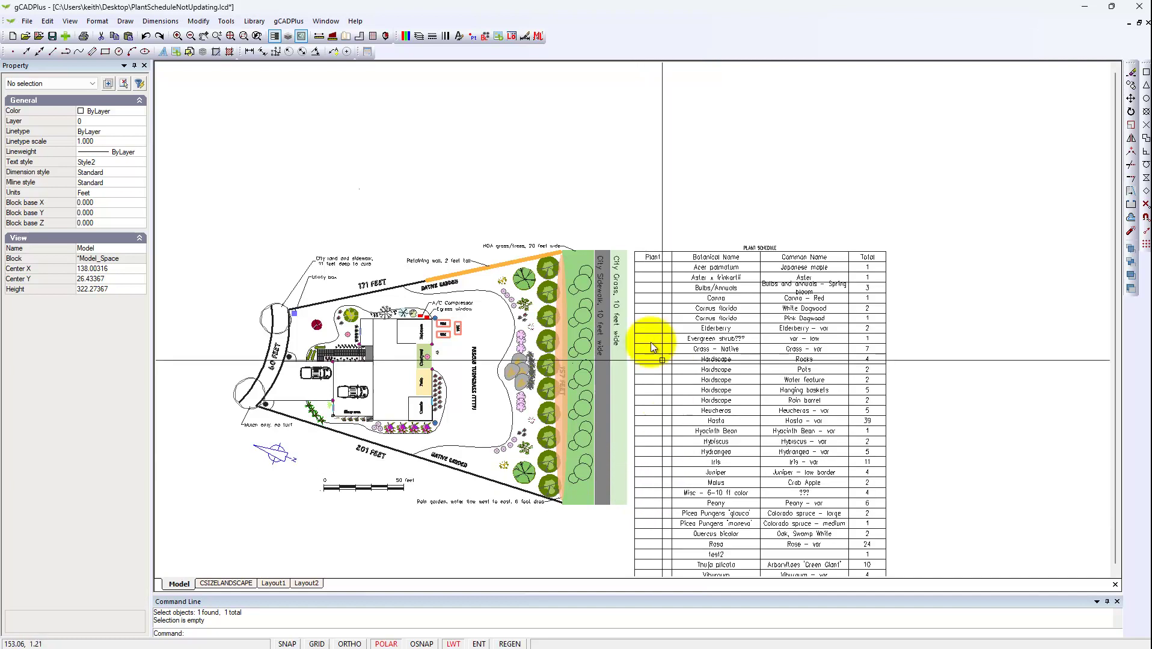
# Step: Try updating the plant schedule, which fails with 'Unable to update plant schedule!'
pyautogui.click(294, 23)
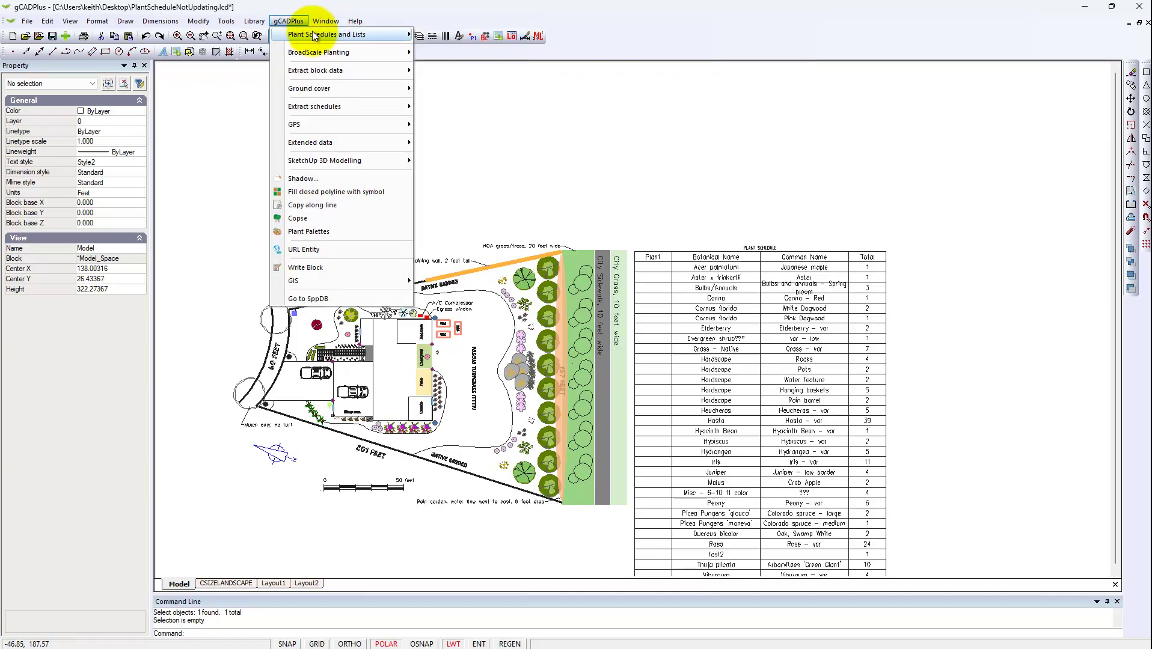
pyautogui.moveTo(325, 34)
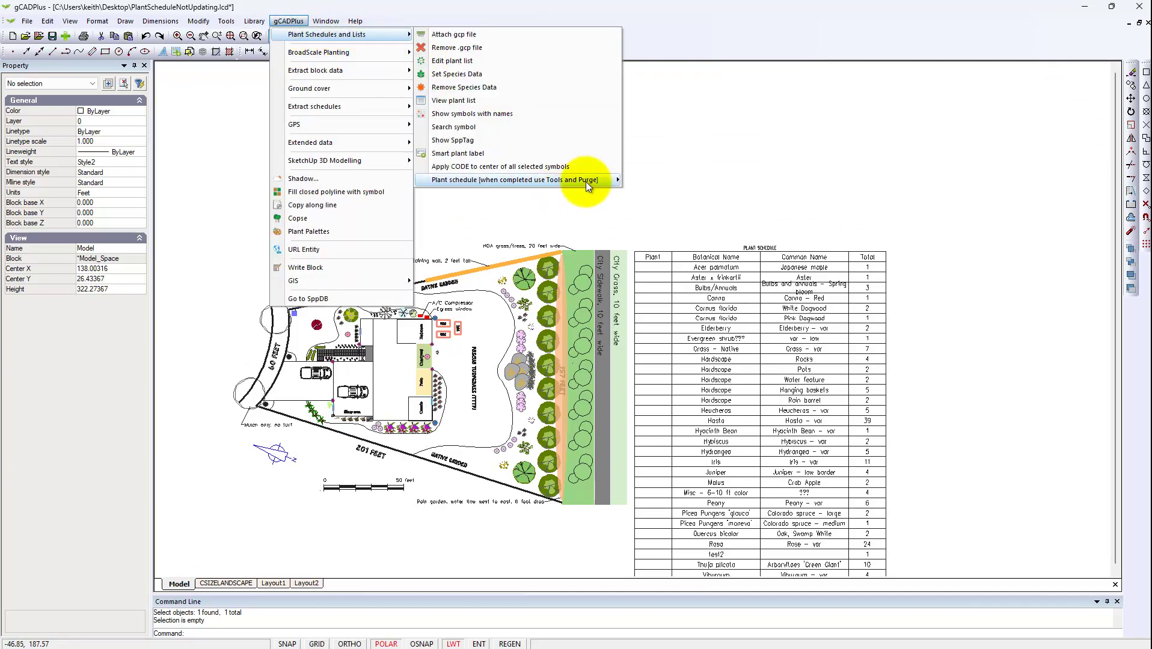
pyautogui.moveTo(514, 180)
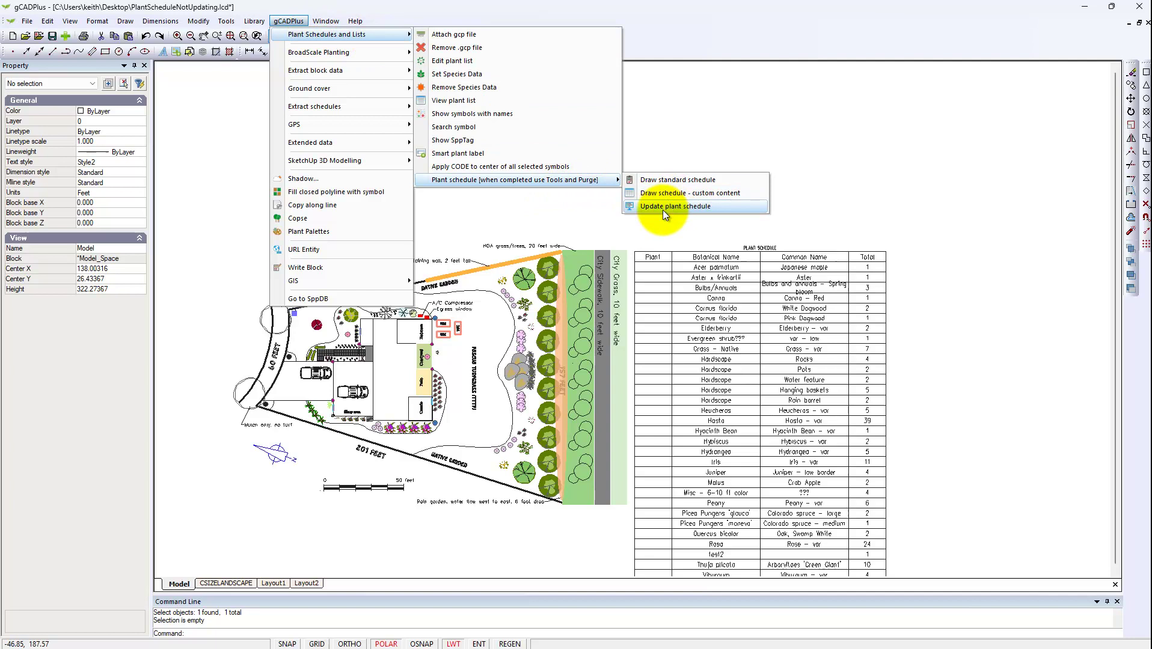
pyautogui.click(658, 204)
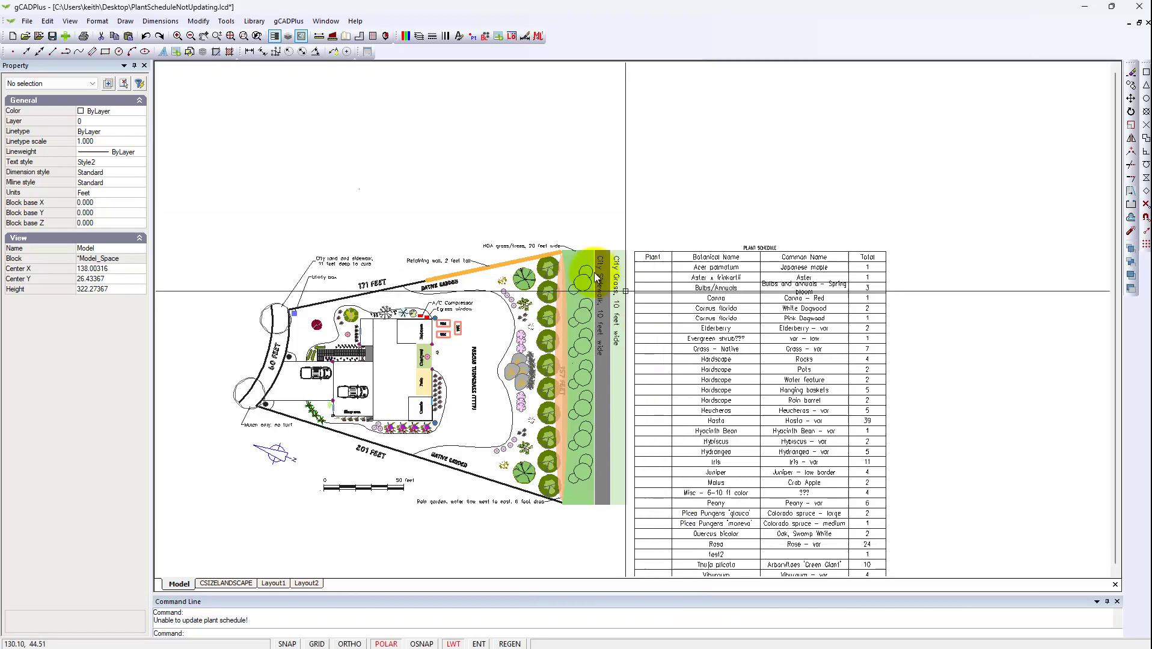
pyautogui.click(289, 22)
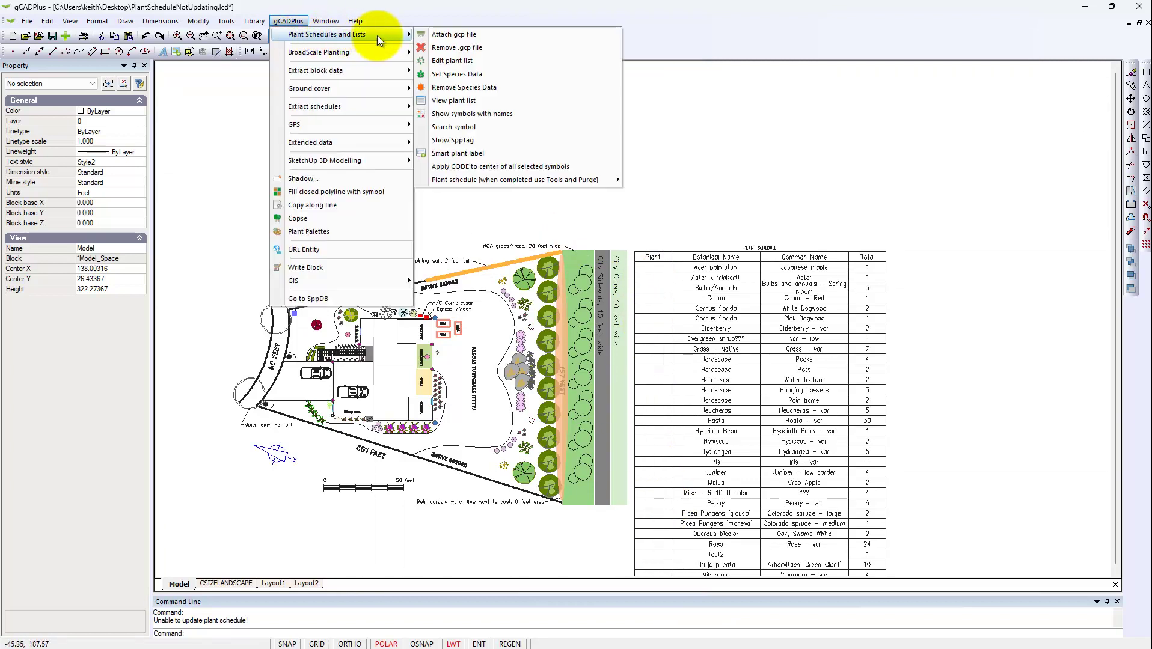
pyautogui.moveTo(514, 179)
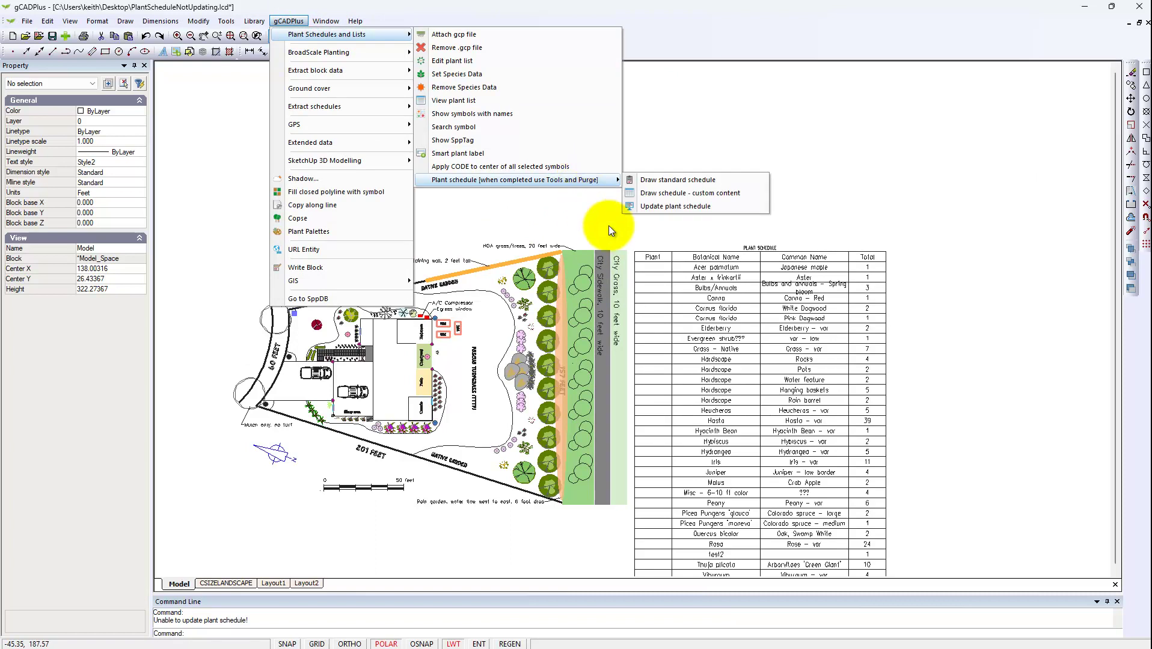
# Step: Draw a new standard plant schedule at text height 3.0 right of the plan, then check the 3104KB file size
pyautogui.click(663, 180)
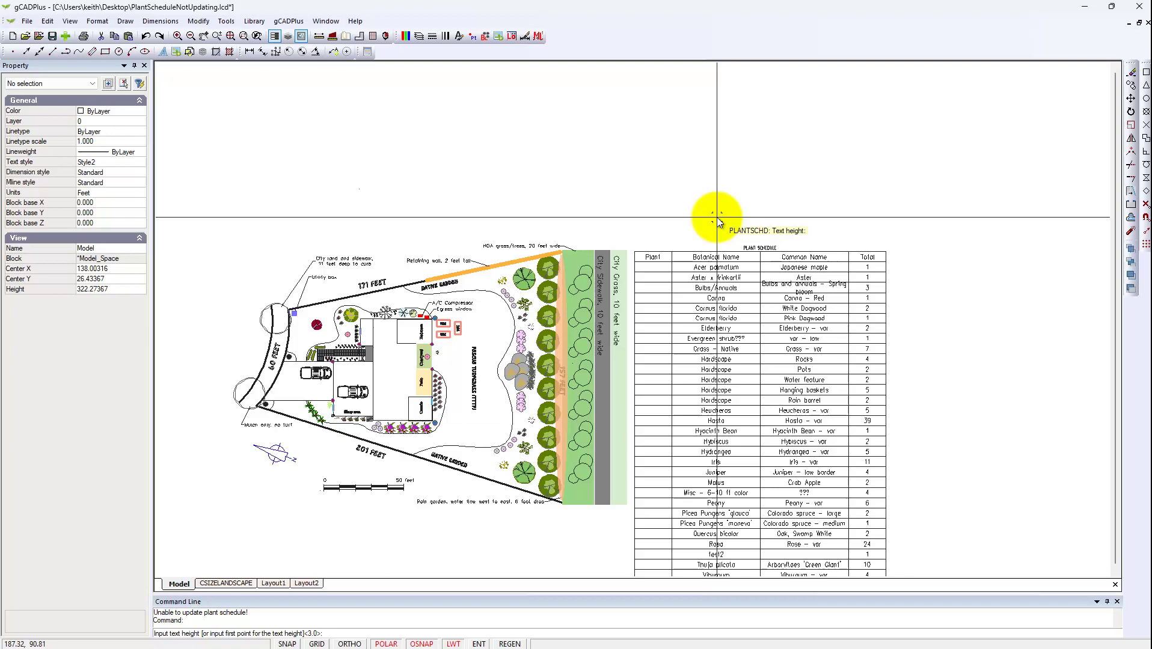
pyautogui.press('Return')
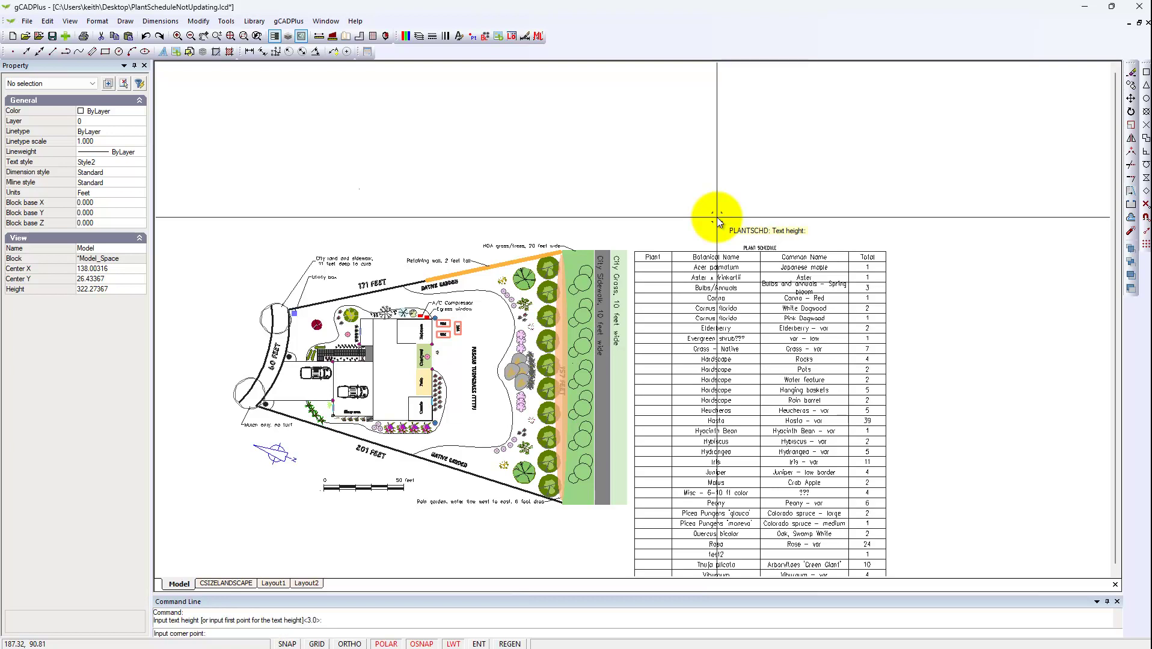
pyautogui.moveTo(717, 222); pyautogui.dragTo(630, 159, button='middle')
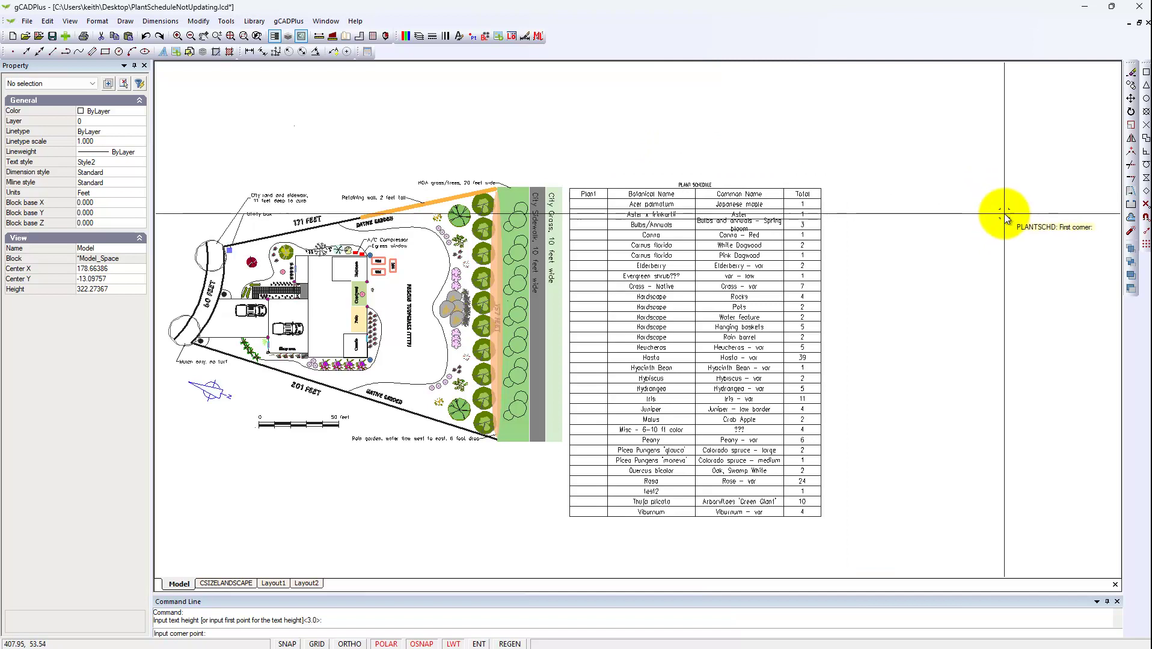
pyautogui.click(855, 190)
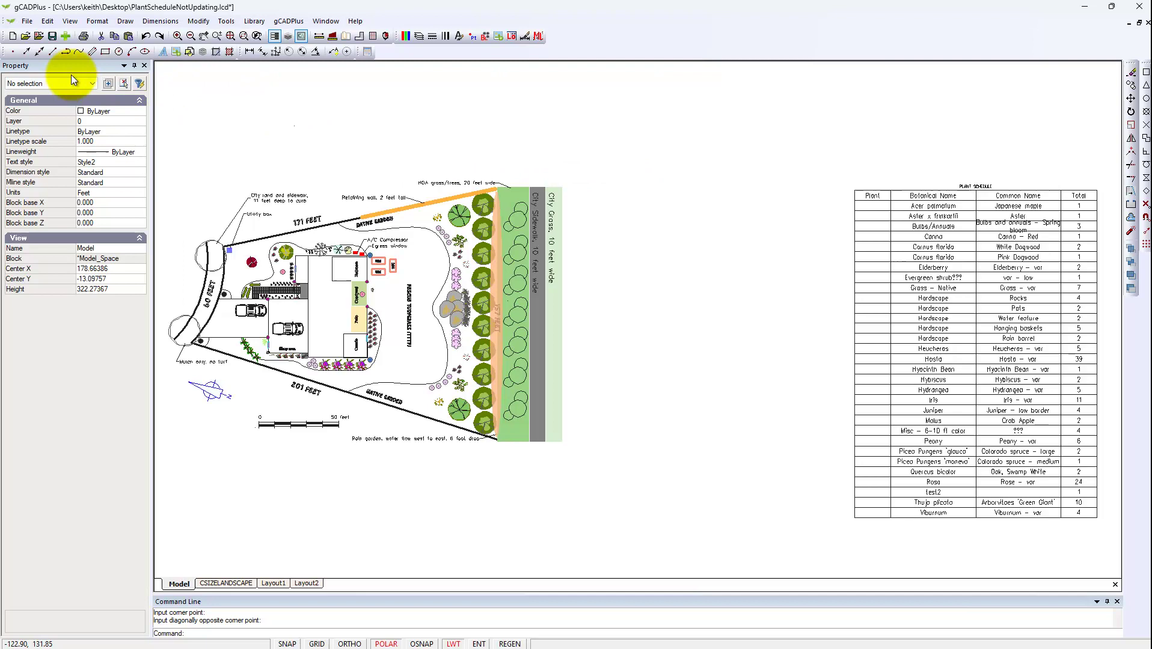
pyautogui.click(27, 21)
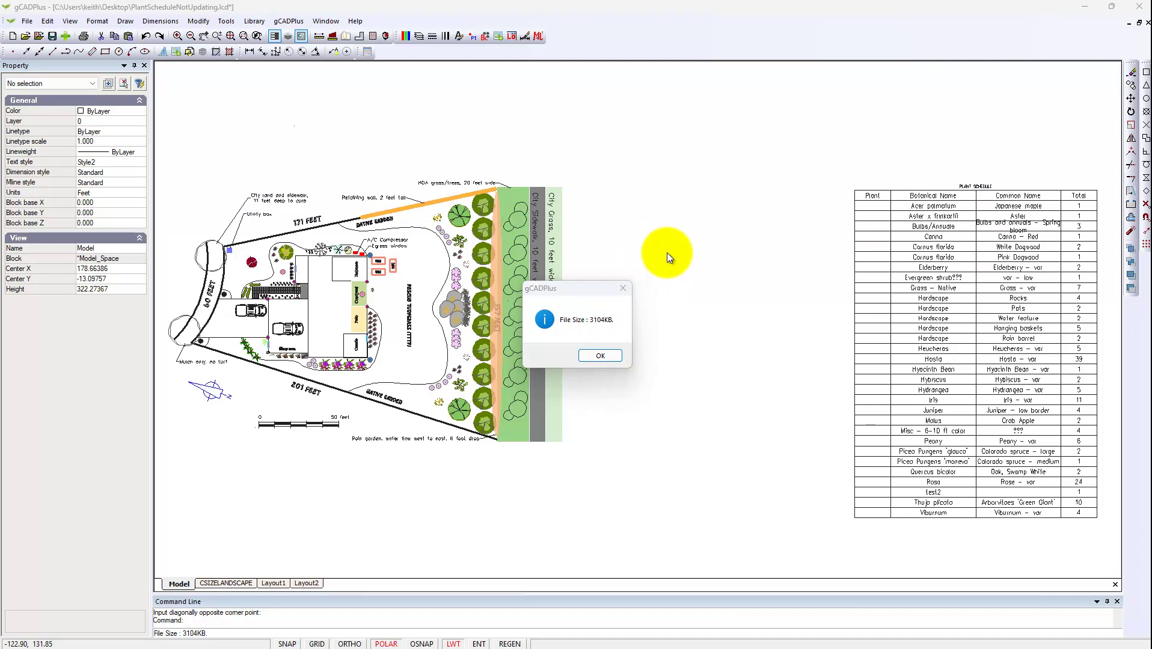
# Step: Purge unused objects from the drawing, removing 3 layers and 1218 blocks
pyautogui.click(622, 287)
pyautogui.press('Escape')
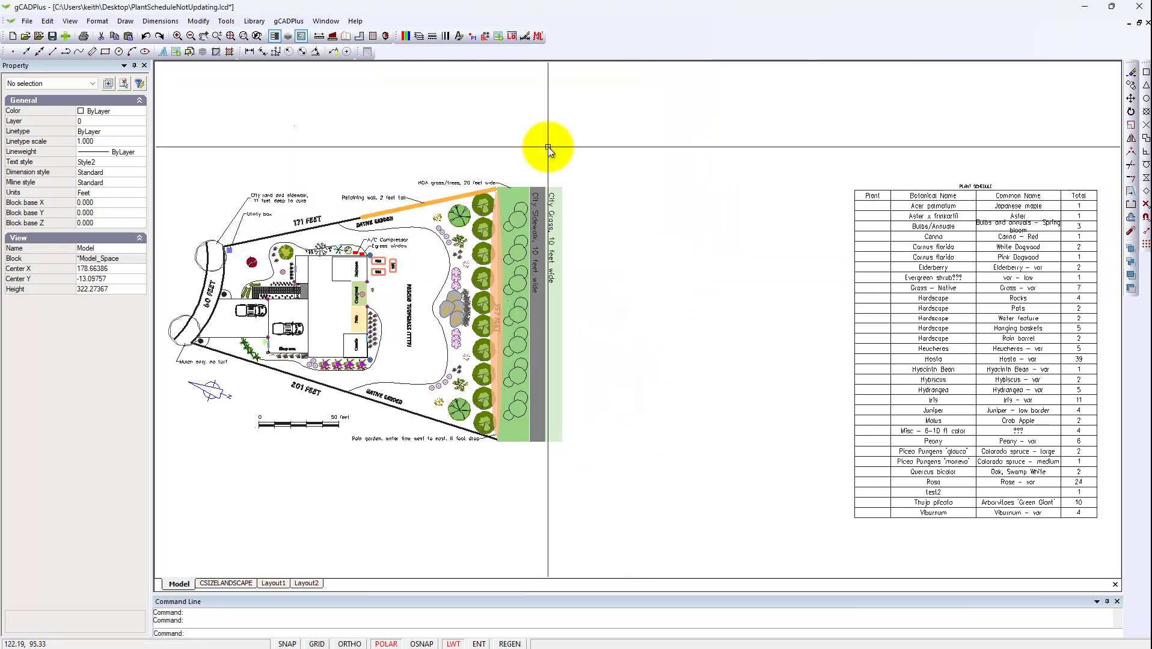
pyautogui.click(227, 21)
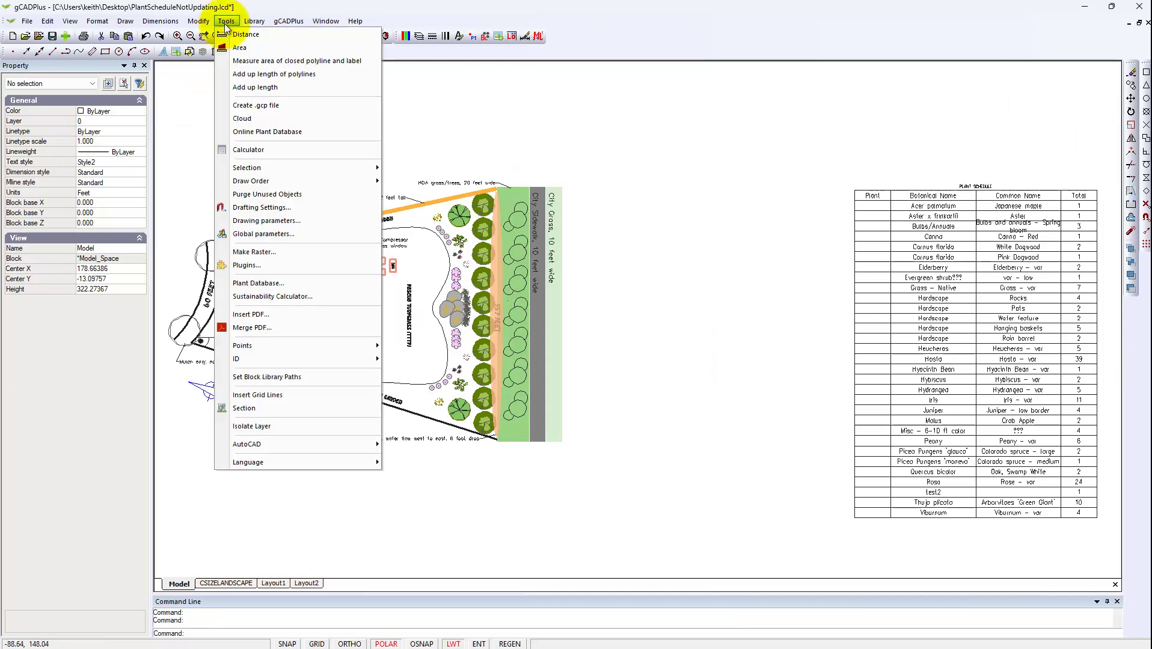
pyautogui.click(257, 197)
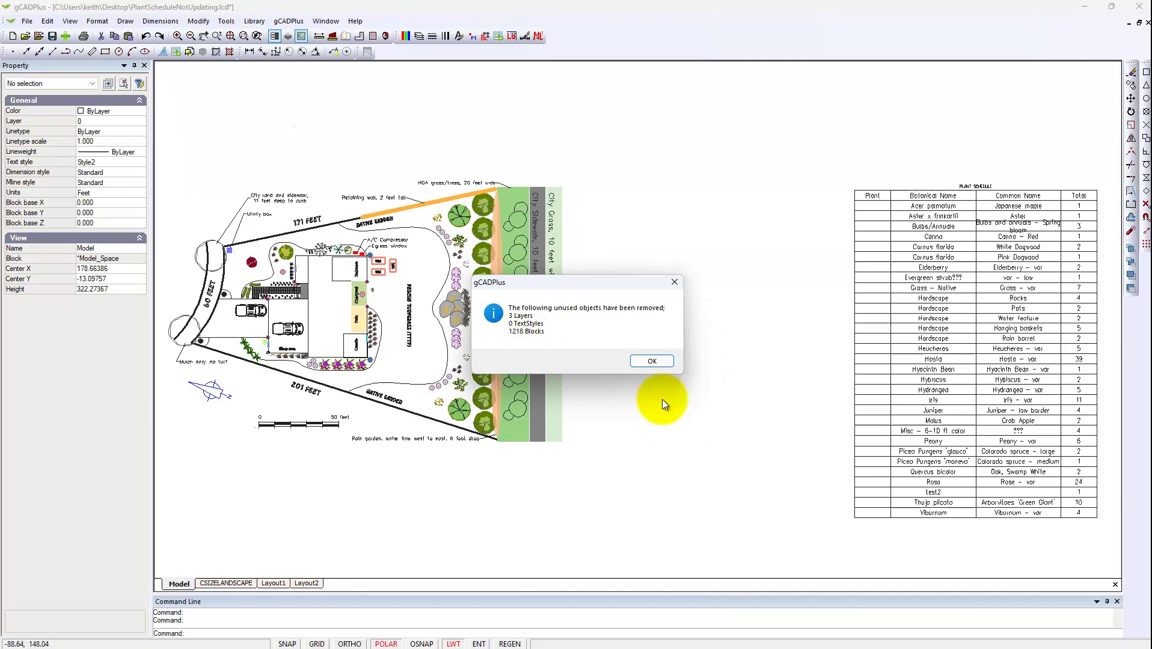
pyautogui.click(651, 362)
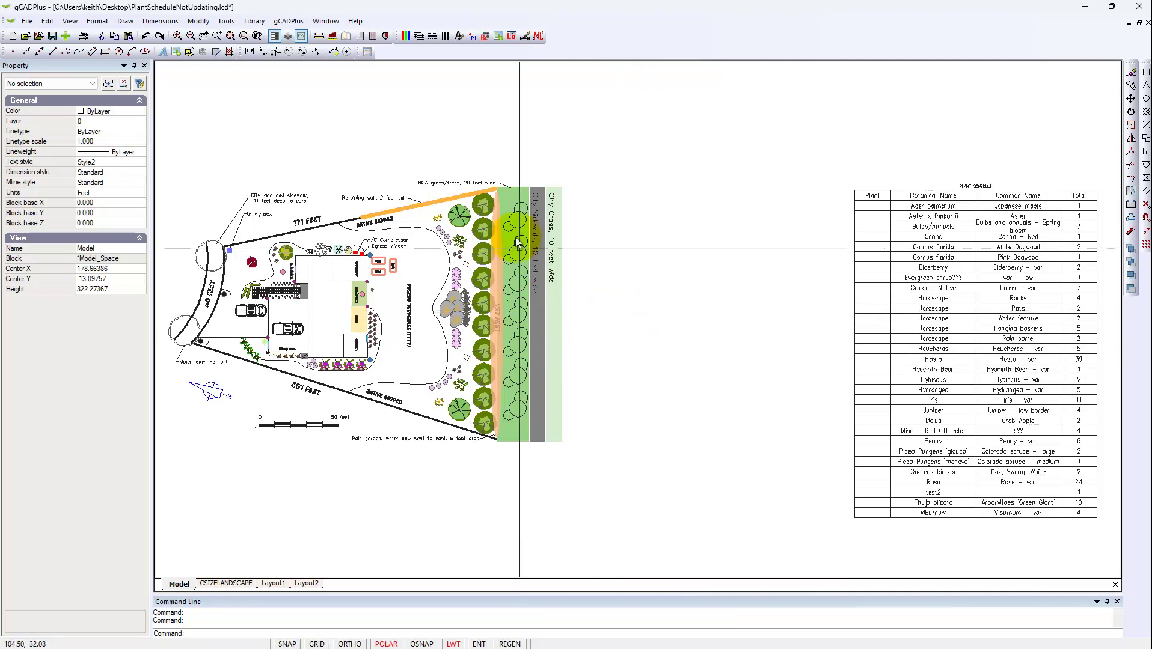
# Step: Purge again to remove 30 layers and 5 text styles, then confirm the 685KB file size
pyautogui.click(226, 21)
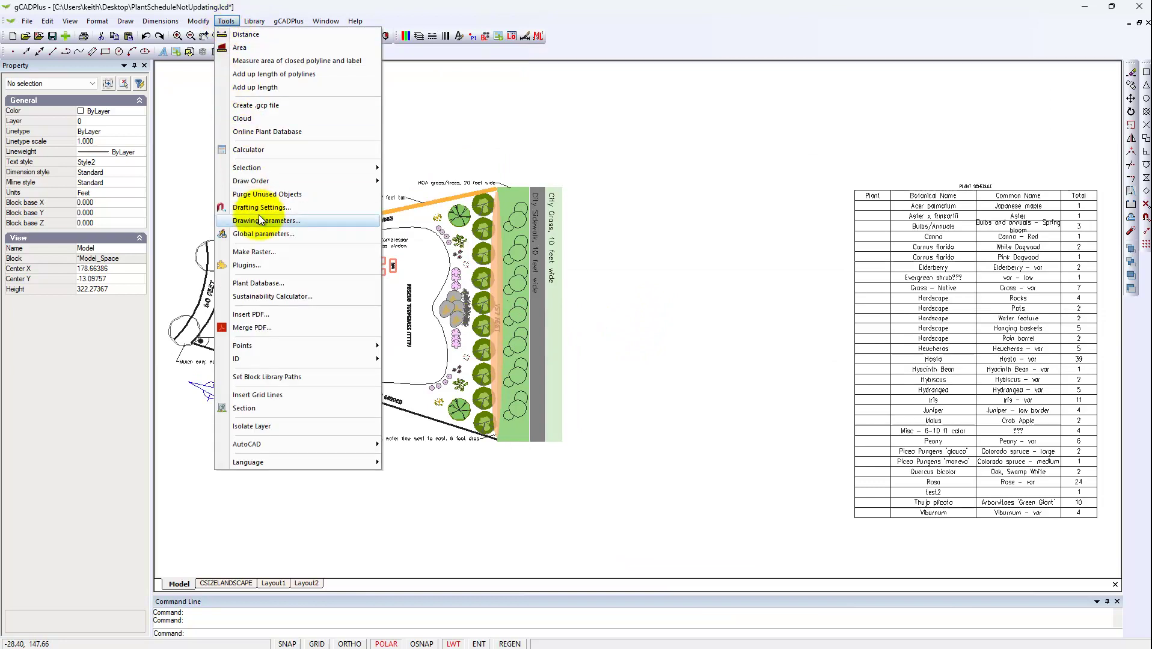
pyautogui.click(290, 197)
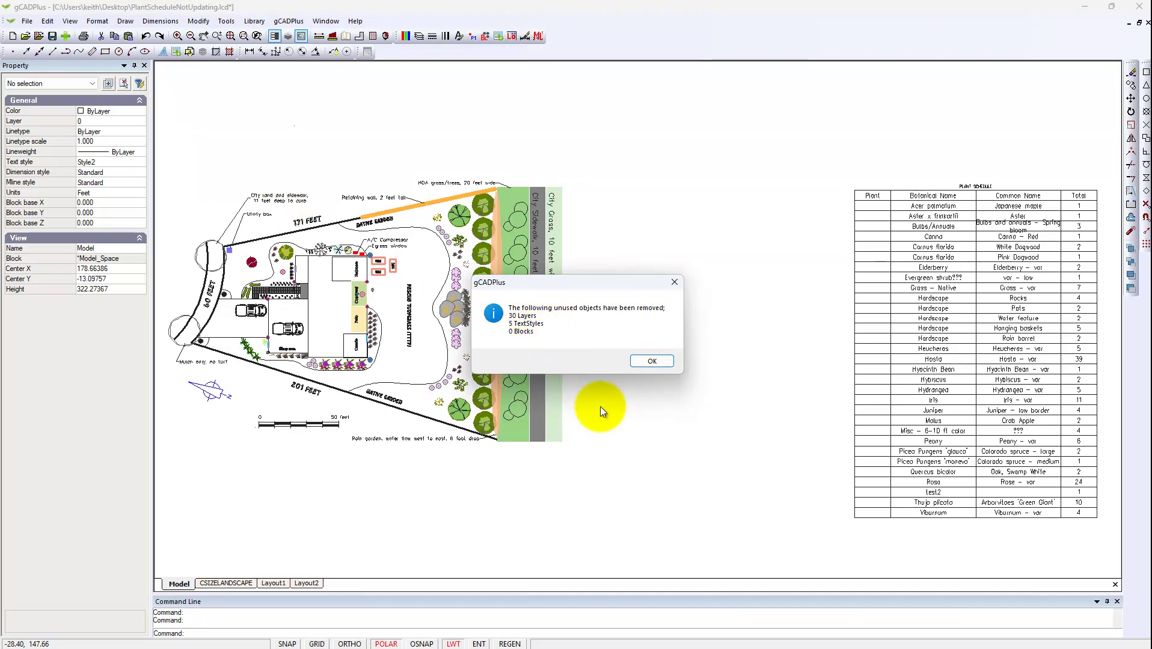
pyautogui.click(650, 361)
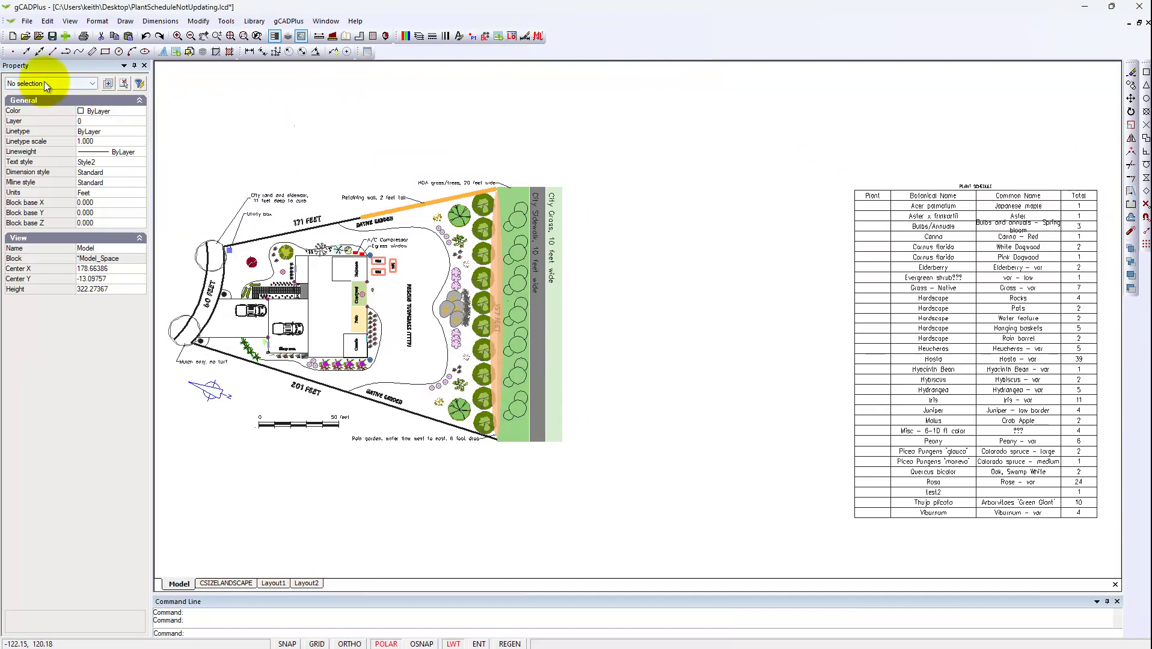
pyautogui.click(27, 21)
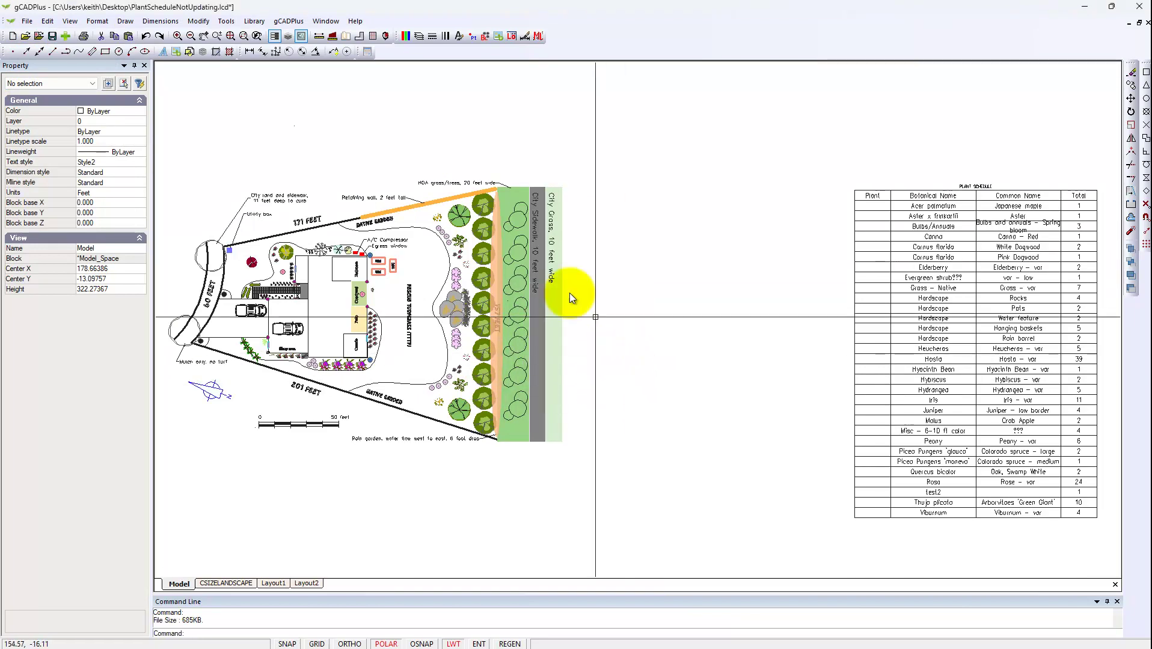
# Step: Redraw the plant schedule table beside the site plan so each row shows its plant symbol
pyautogui.click(289, 21)
pyautogui.moveTo(326, 34)
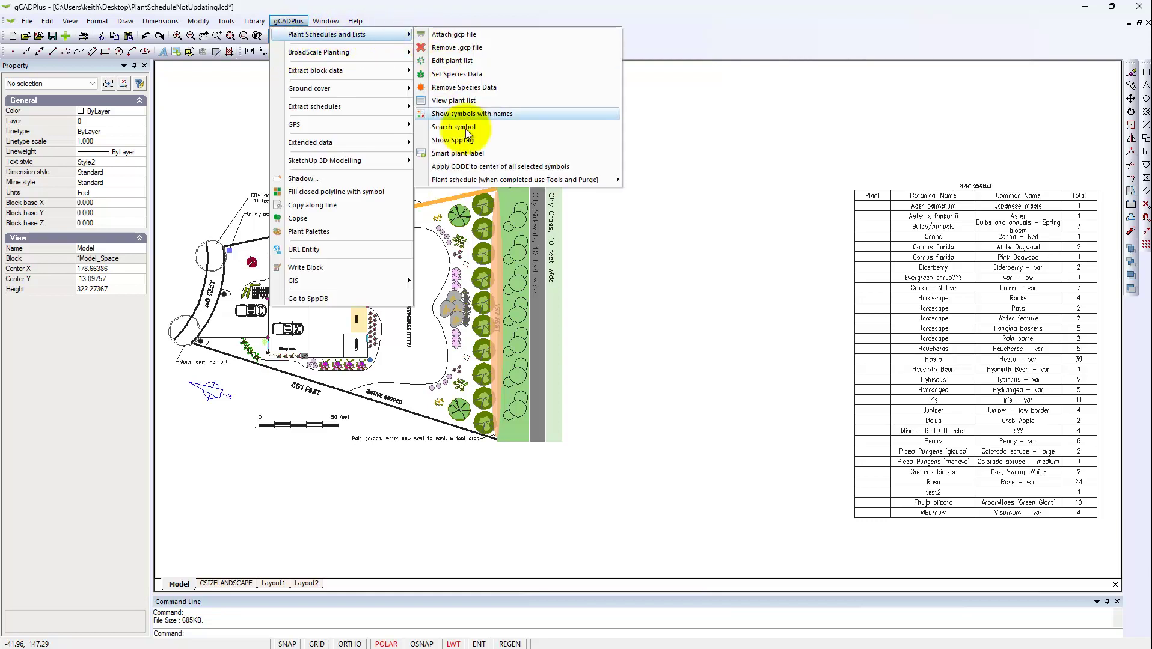
pyautogui.click(600, 178)
pyautogui.click(667, 179)
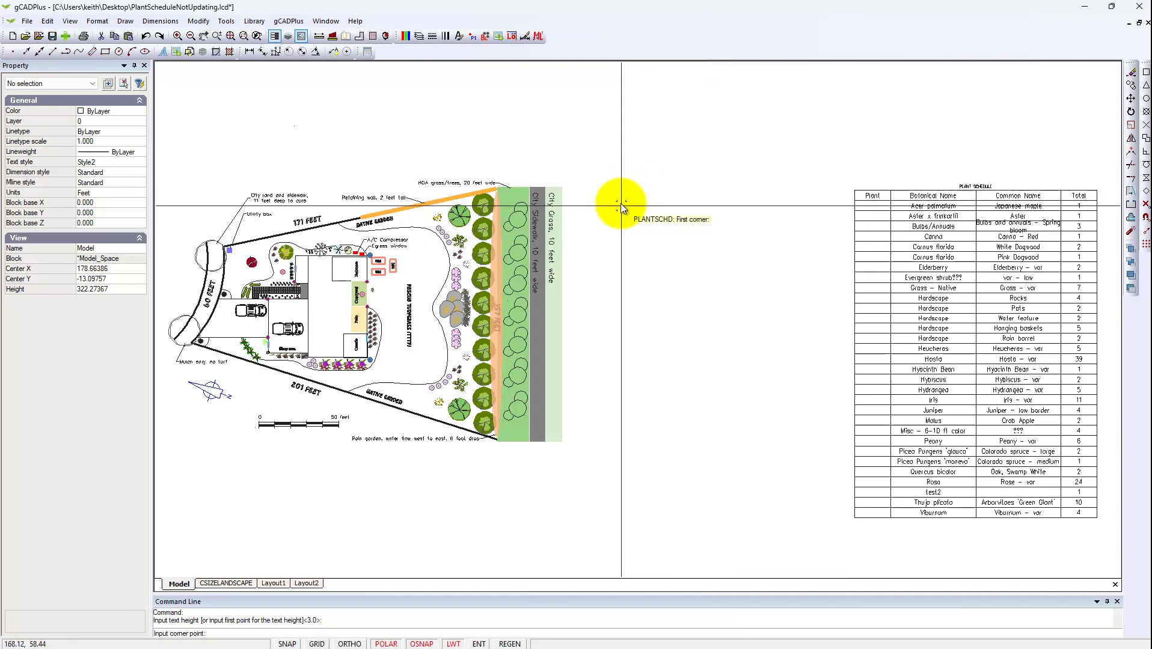
pyautogui.click(606, 187)
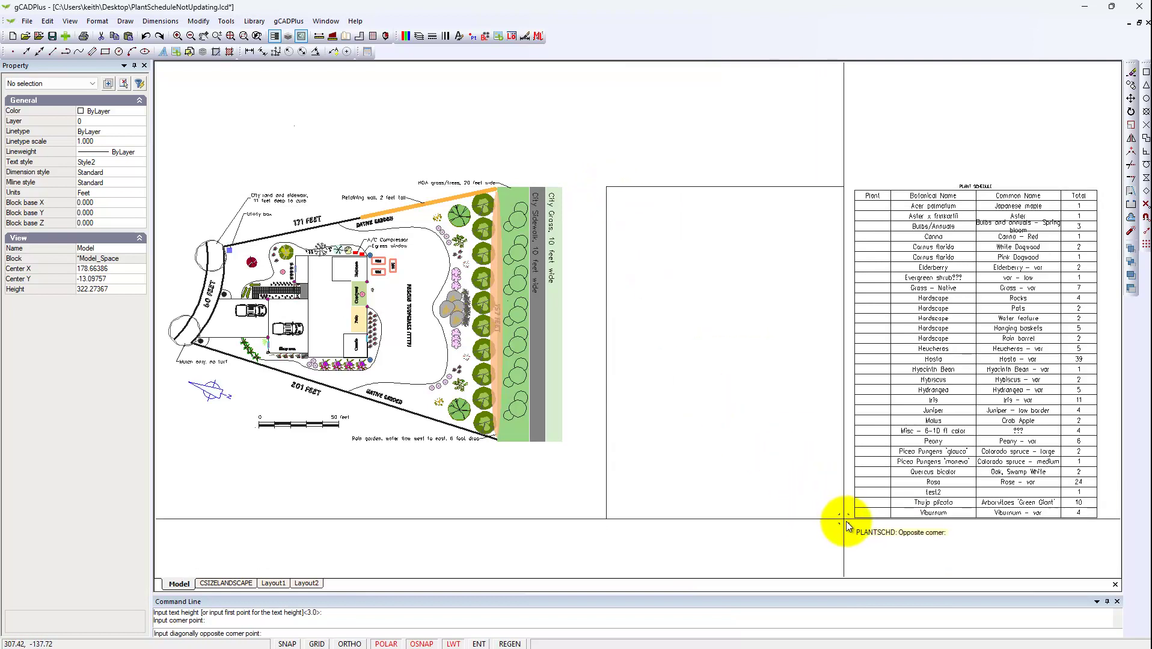
pyautogui.click(793, 464)
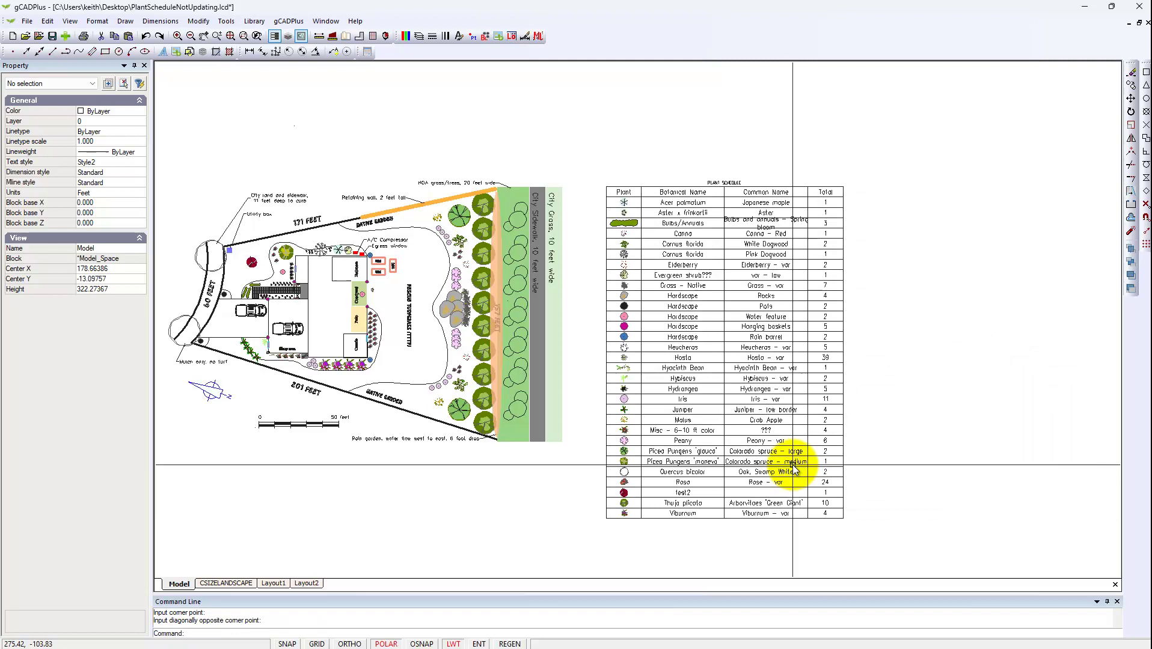
pyautogui.scroll(3, 673, 270)
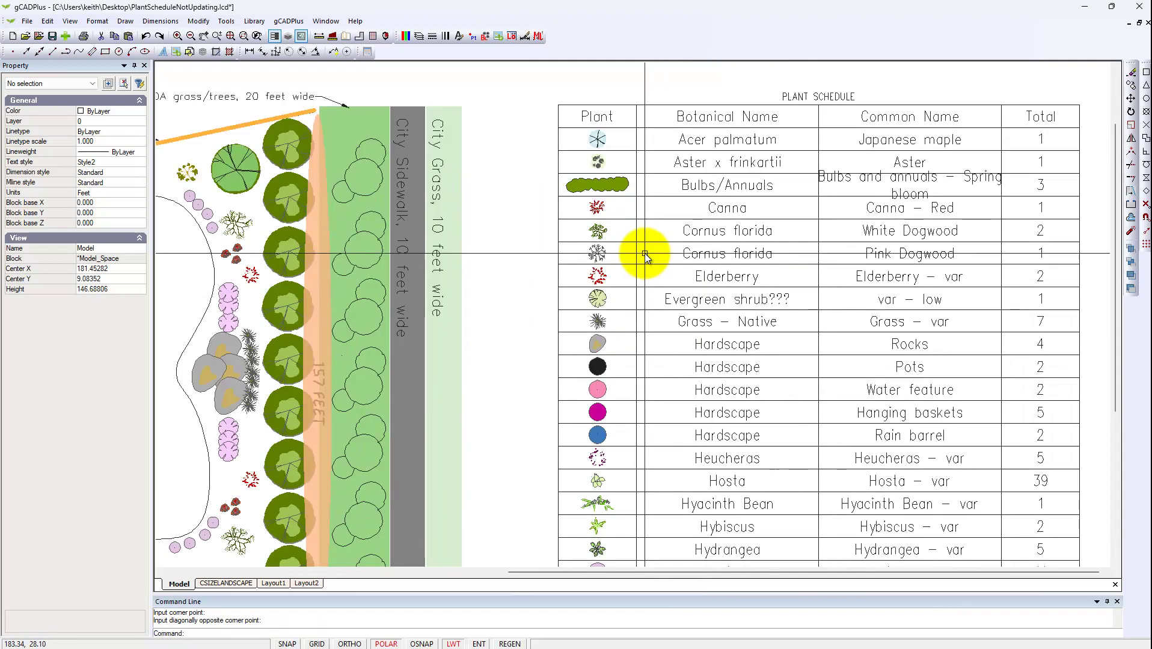
pyautogui.scroll(-2, 671, 274)
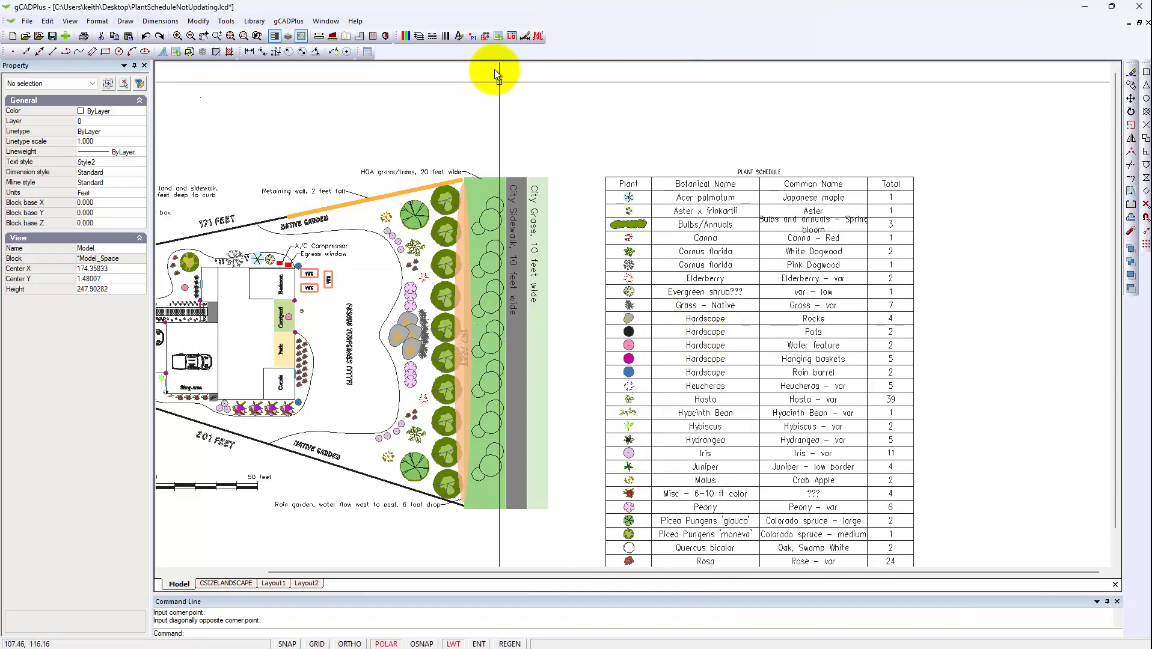
pyautogui.click(289, 24)
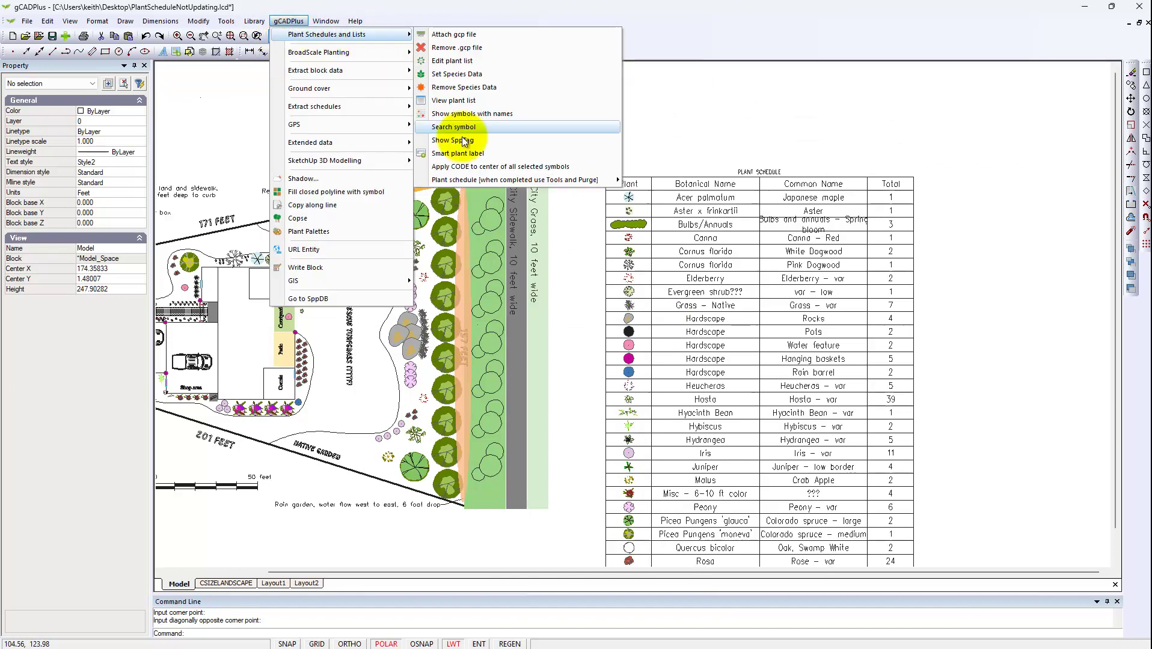
pyautogui.moveTo(326, 34)
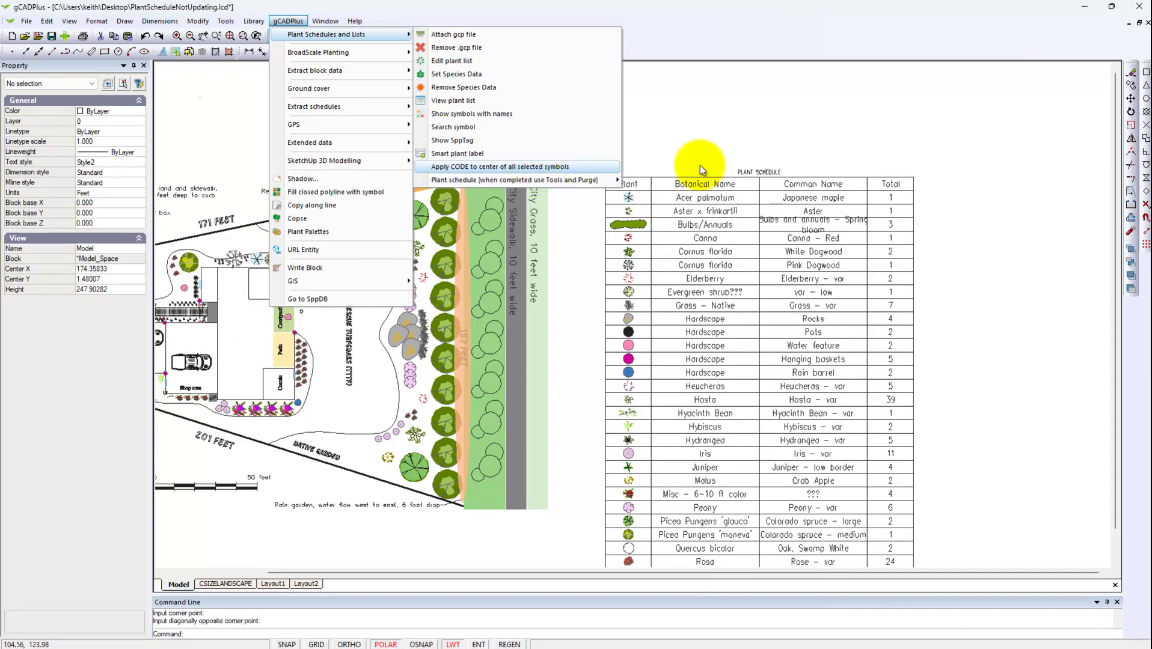
pyautogui.click(759, 129)
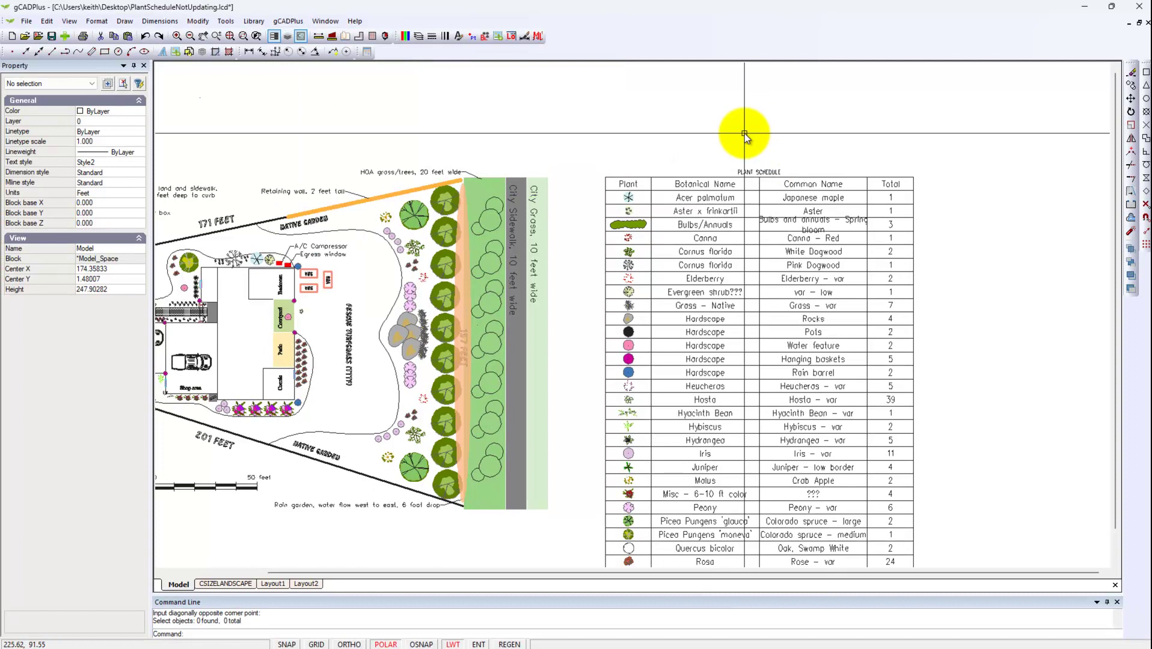